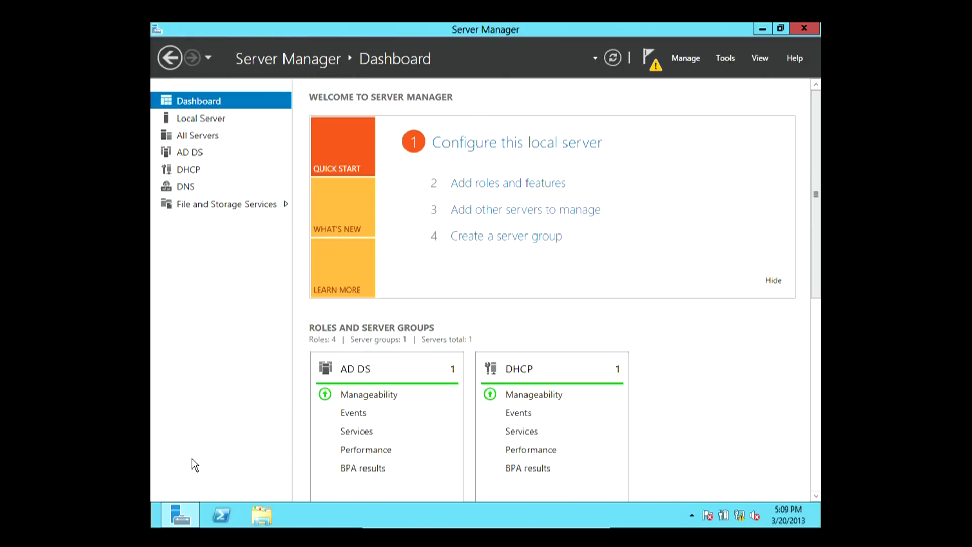
Display the DNS role page and open the DNS management console
{"action": "mouse_move", "coordinate": [180, 516]}
{"action": "left_click", "coordinate": [186, 195]}
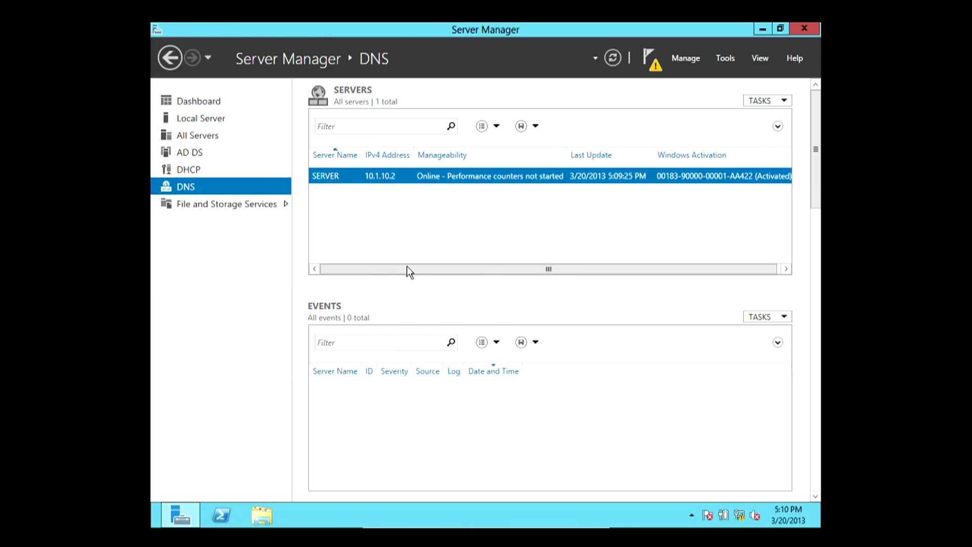
{"action": "left_click", "coordinate": [725, 59]}
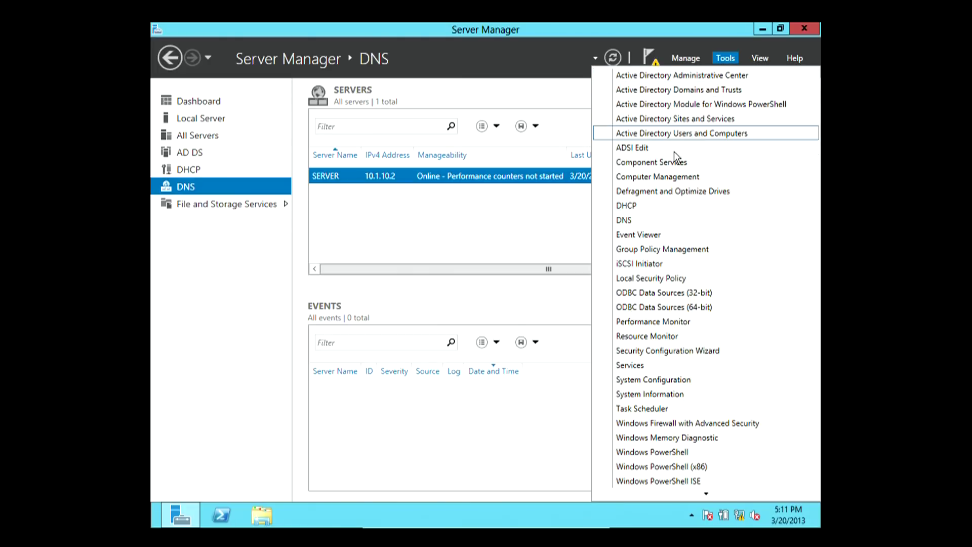
{"action": "left_click", "coordinate": [638, 223]}
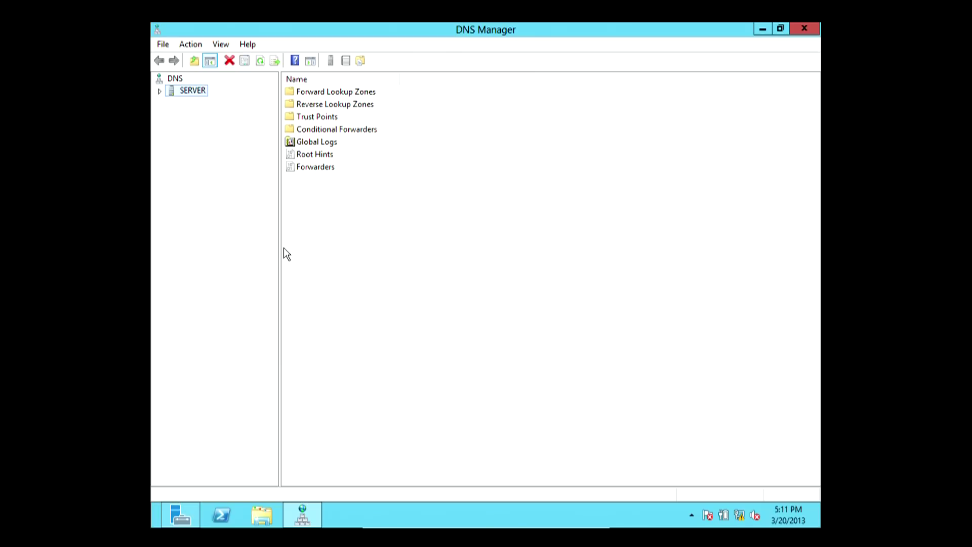
Widen the console tree slightly and expand SERVER to list its DNS containers
{"action": "left_click_drag", "start_coordinate": [288, 246], "coordinate": [297, 246]}
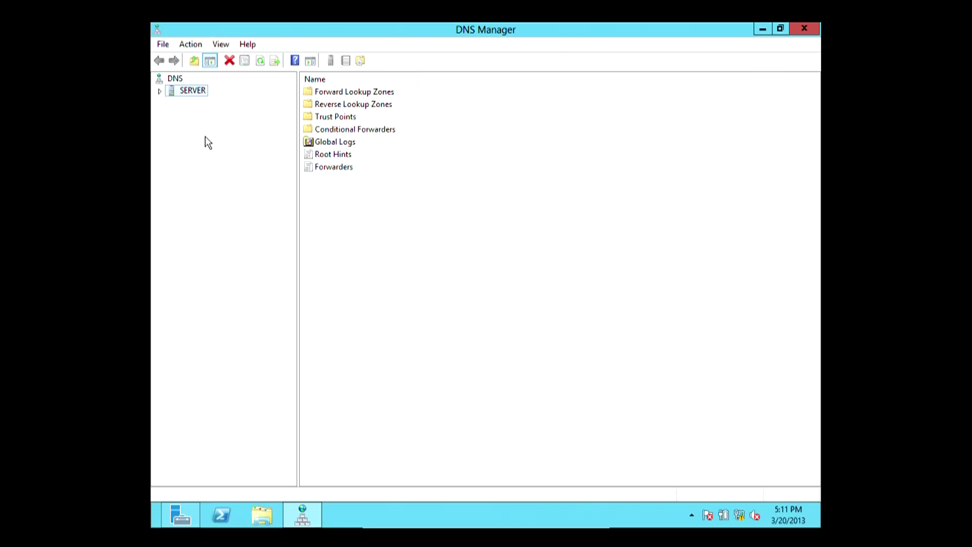
{"action": "left_click", "coordinate": [175, 82]}
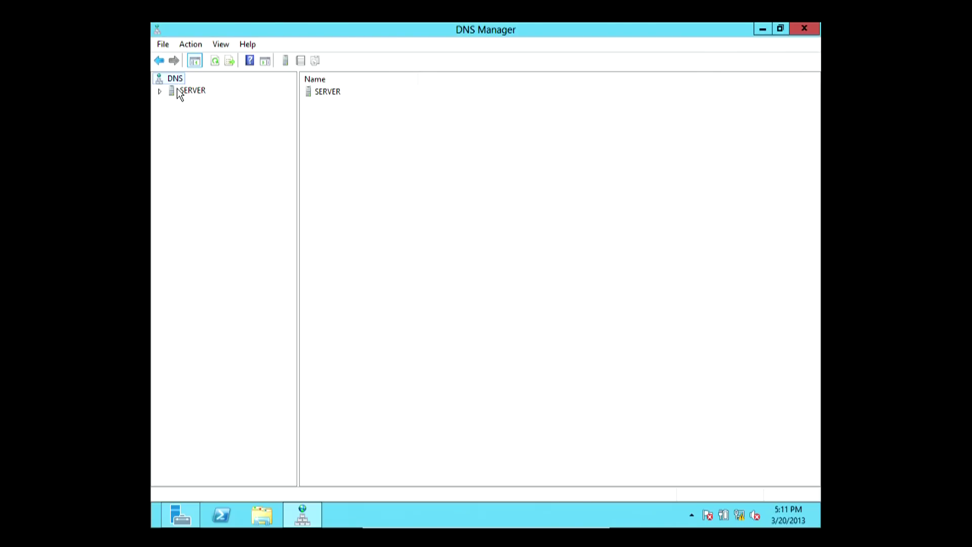
{"action": "left_click", "coordinate": [178, 94]}
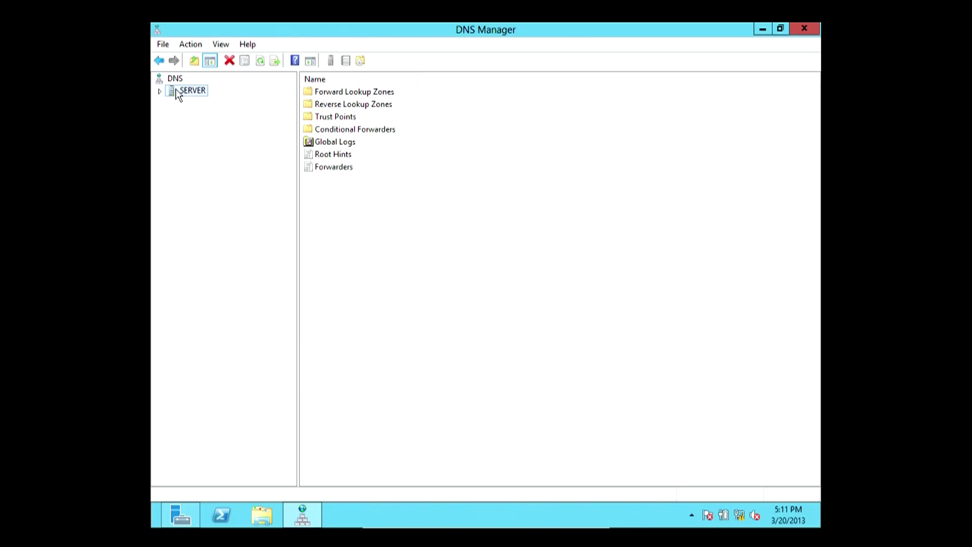
{"action": "left_click", "coordinate": [160, 91]}
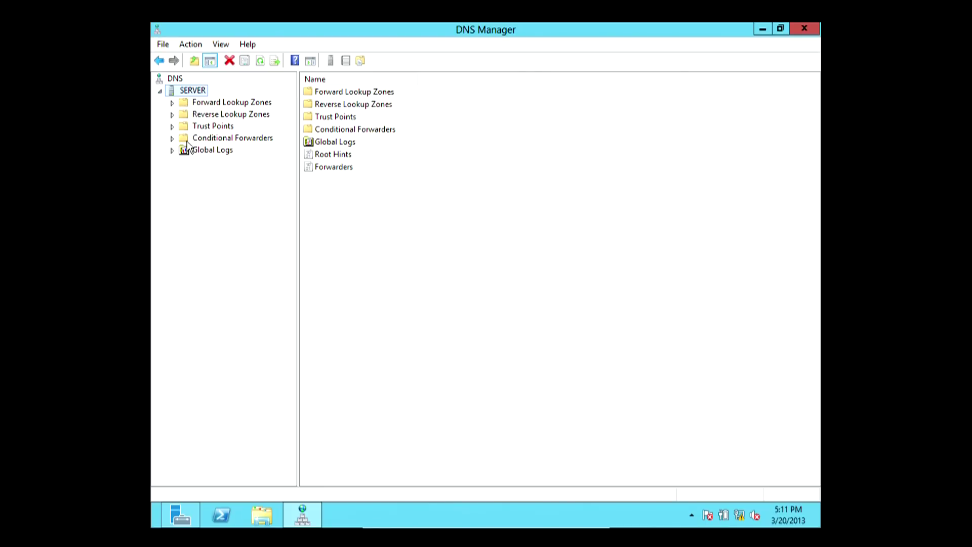
{"action": "right_click", "coordinate": [189, 95]}
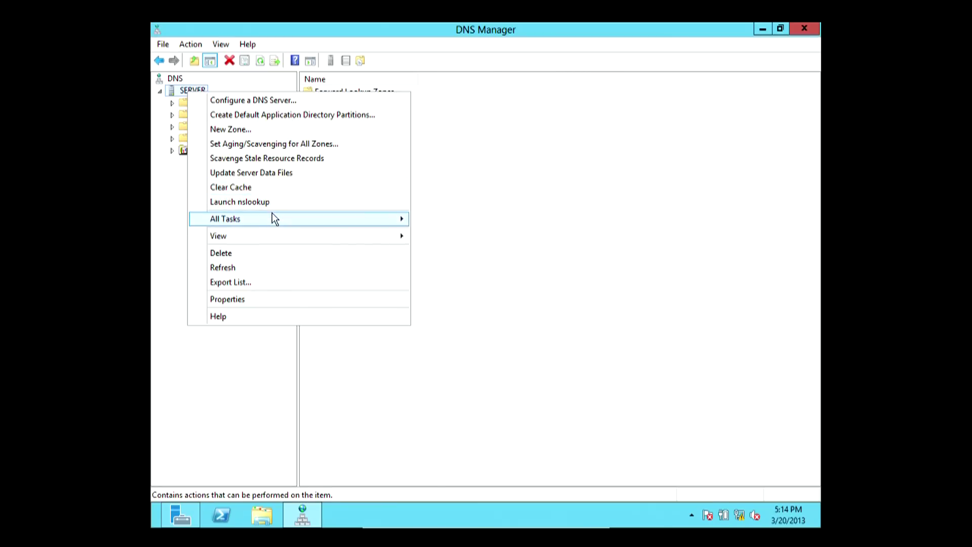
{"action": "mouse_move", "coordinate": [274, 220]}
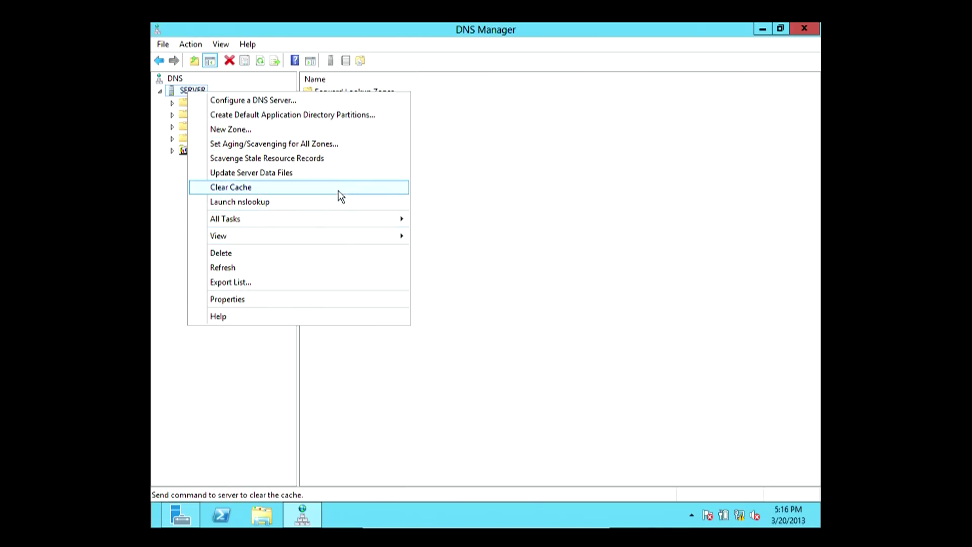
{"action": "mouse_move", "coordinate": [341, 222]}
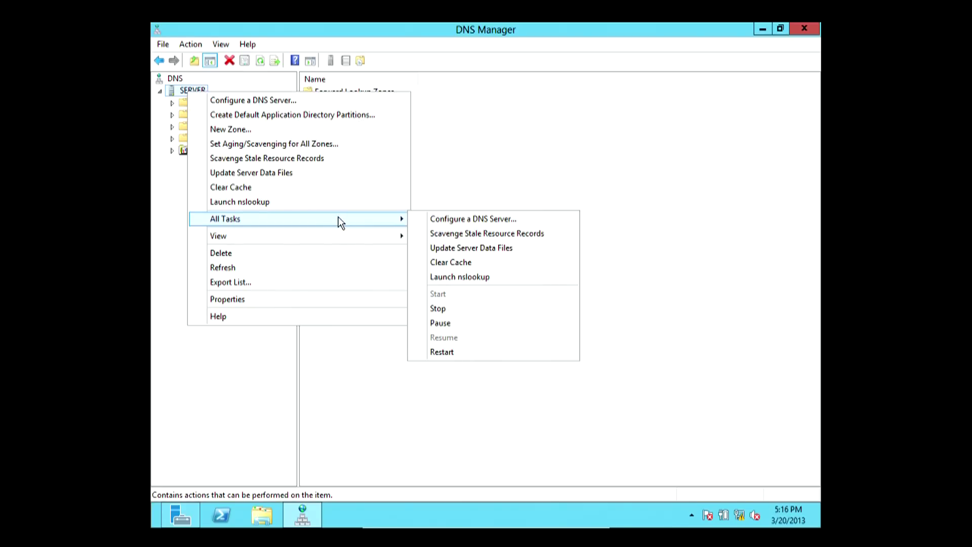
{"action": "left_click", "coordinate": [344, 356]}
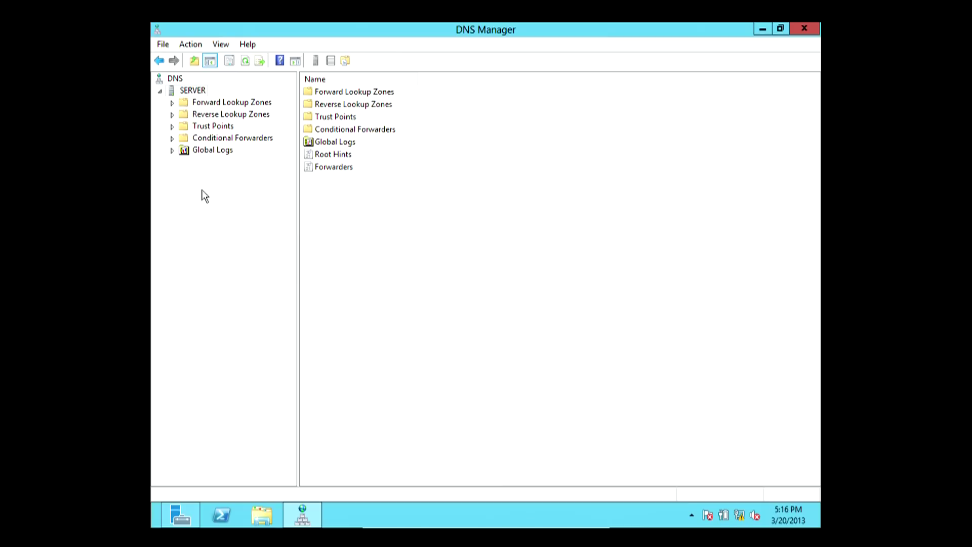
Examine the DNS Events log under Global Logs, reading the details of the 3:58:17 PM information event and the event 407 error
{"action": "left_click", "coordinate": [172, 150]}
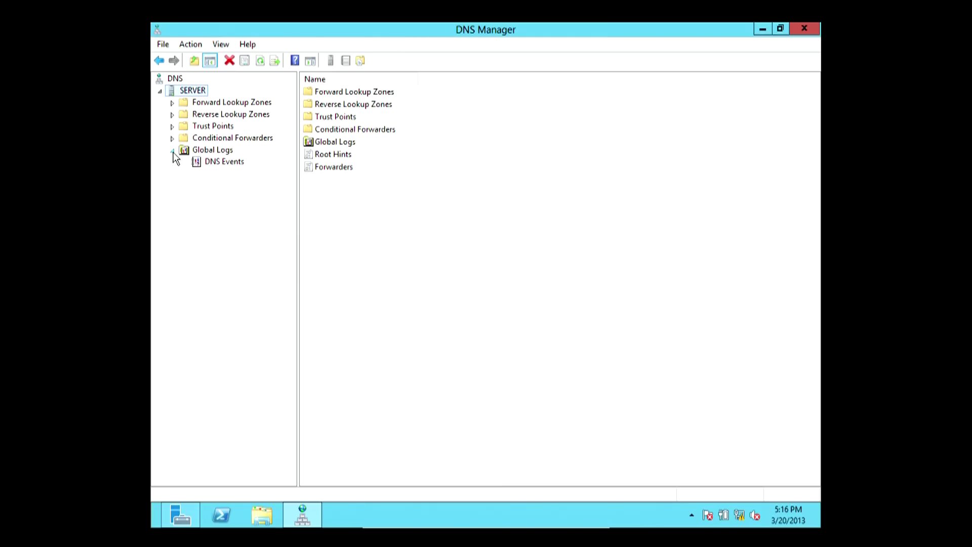
{"action": "left_click", "coordinate": [218, 162]}
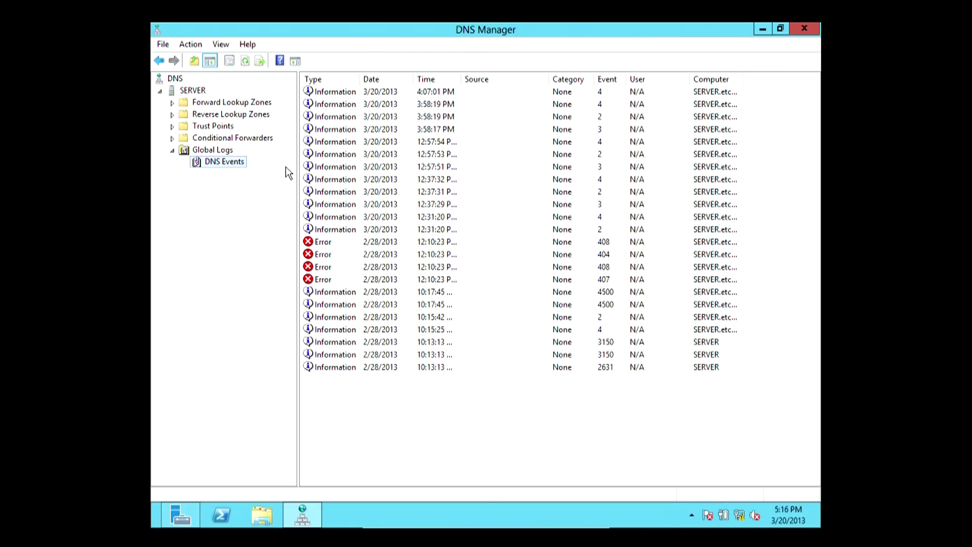
{"action": "left_click", "coordinate": [352, 132]}
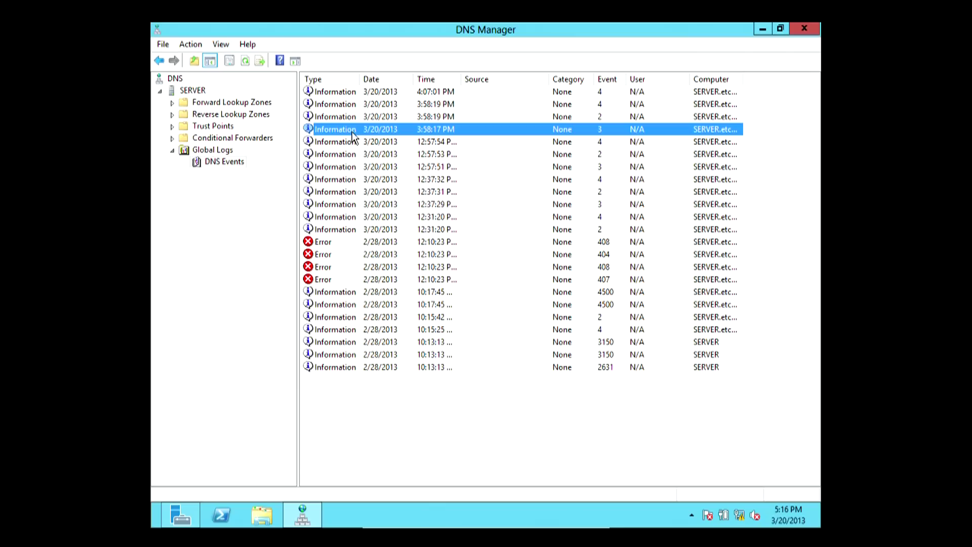
{"action": "double_click", "coordinate": [352, 132]}
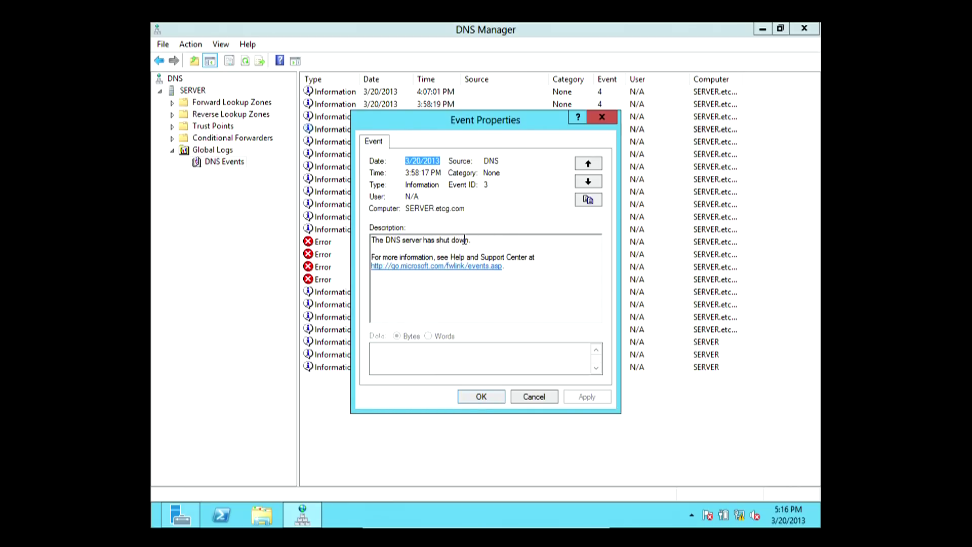
{"action": "left_click", "coordinate": [520, 393]}
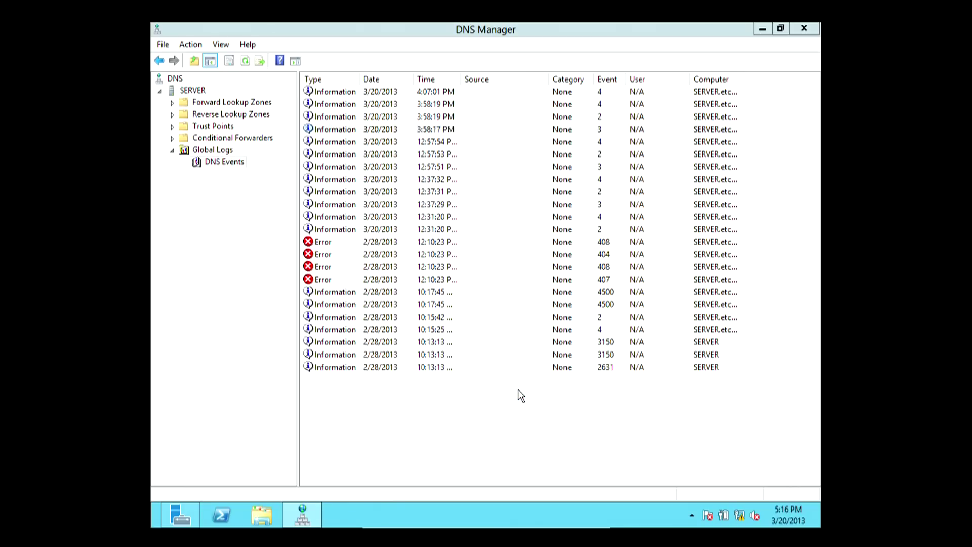
{"action": "double_click", "coordinate": [381, 278]}
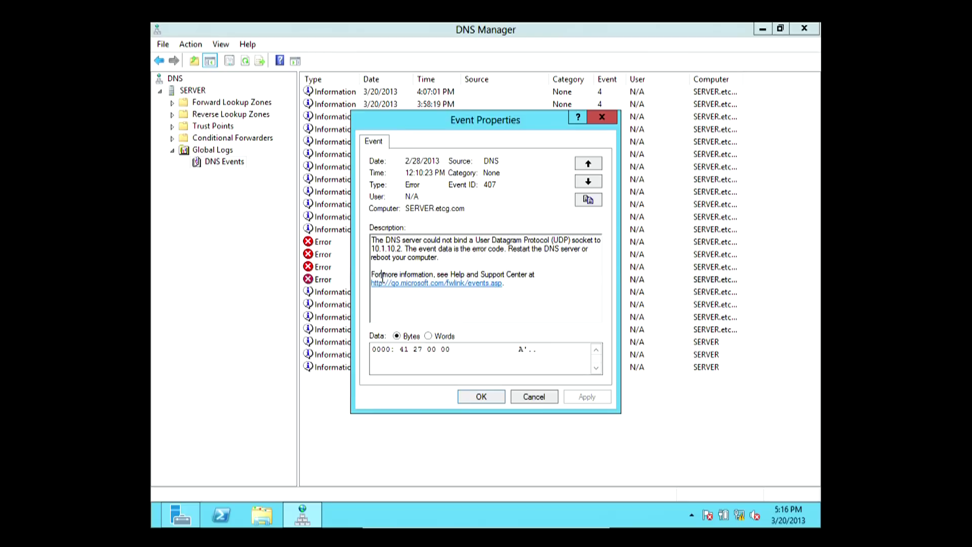
{"action": "left_click", "coordinate": [528, 399]}
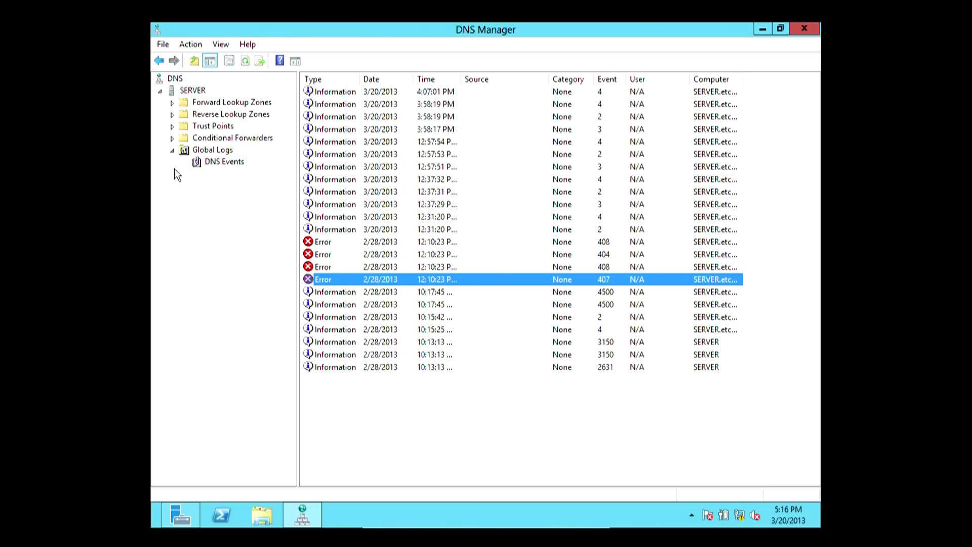
Collapse Global Logs and inspect the reverse and forward lookup zones, including the records of _msdcs.etcg.com and etcg.com
{"action": "left_click", "coordinate": [172, 150]}
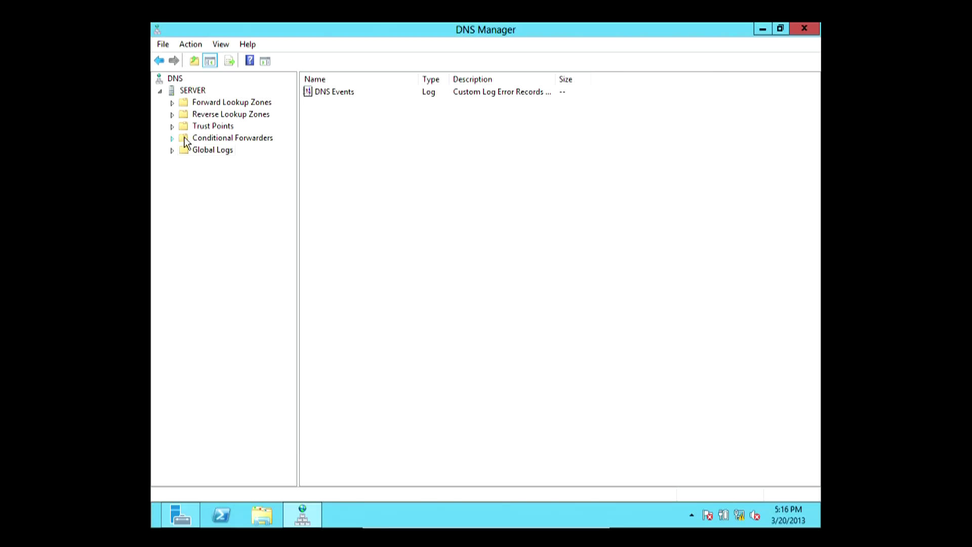
{"action": "left_click", "coordinate": [207, 118]}
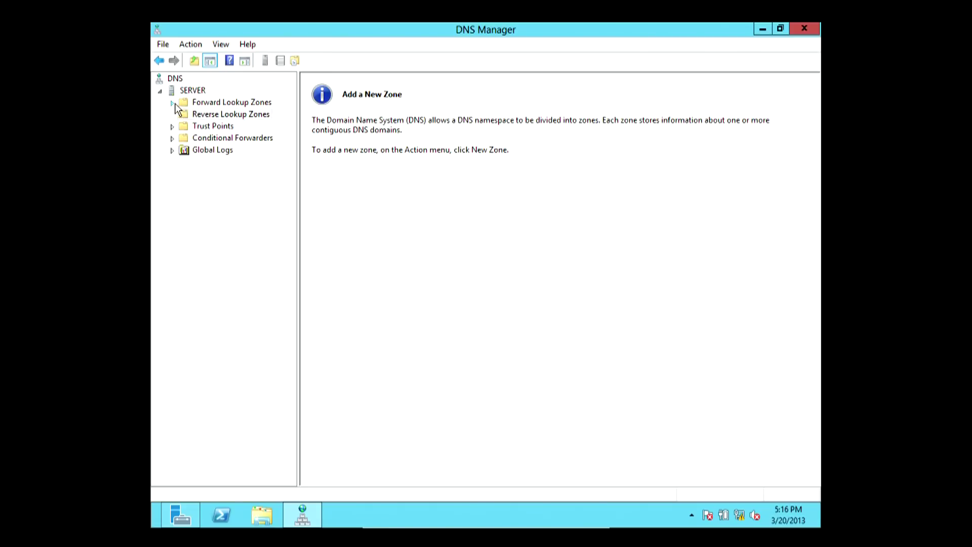
{"action": "left_click", "coordinate": [195, 104]}
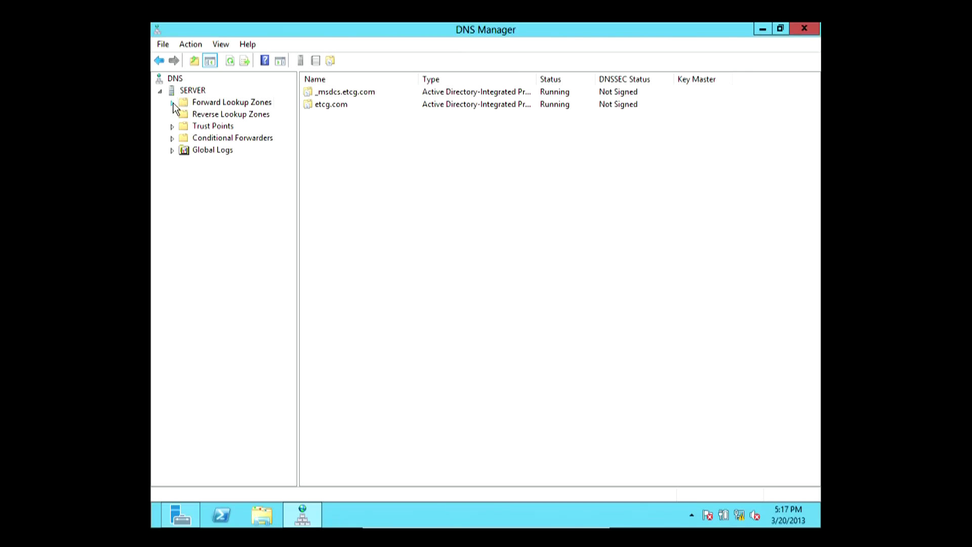
{"action": "left_click", "coordinate": [173, 104]}
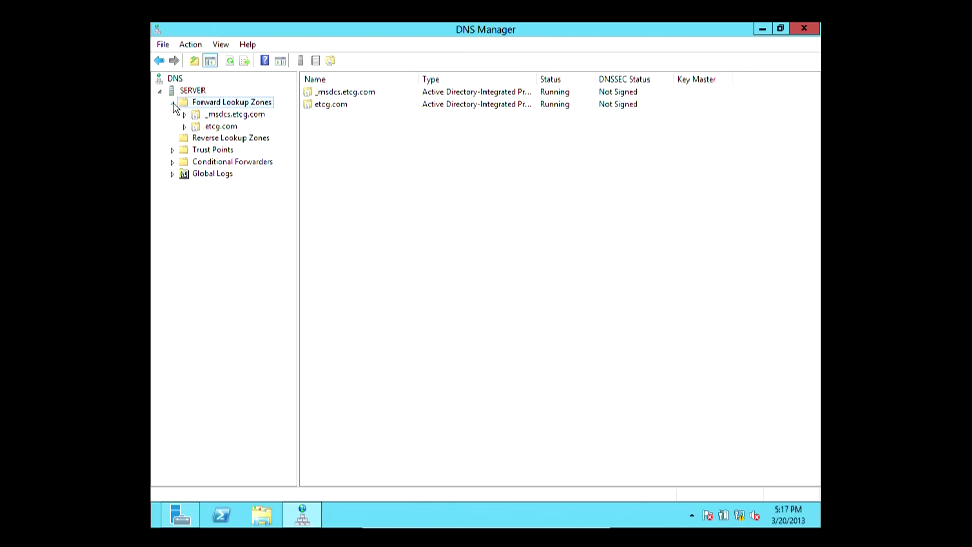
{"action": "left_click", "coordinate": [210, 118]}
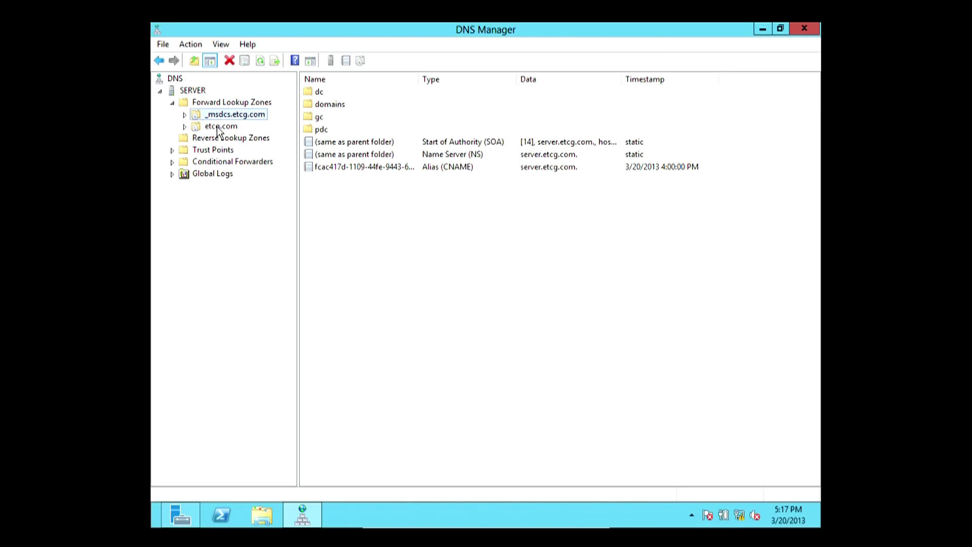
{"action": "left_click", "coordinate": [223, 128]}
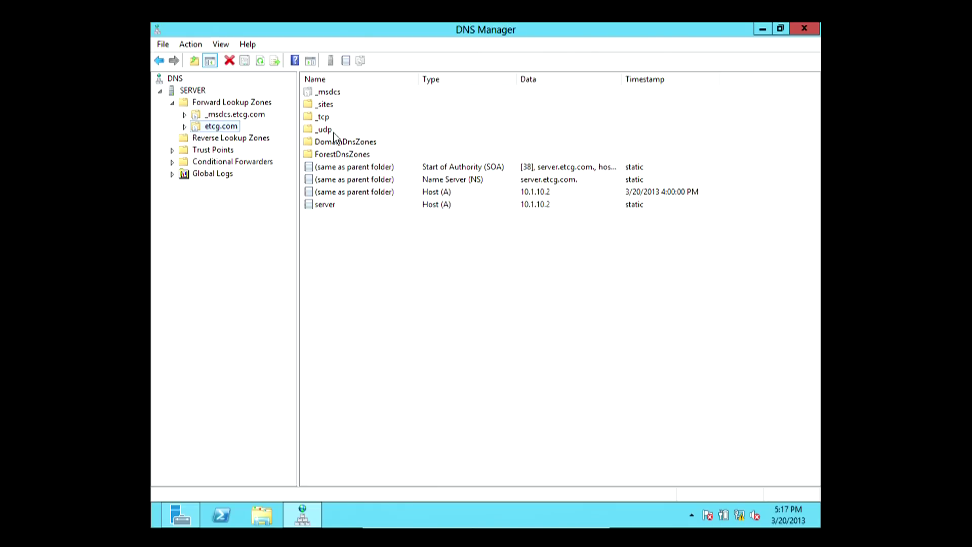
{"action": "left_click", "coordinate": [335, 203]}
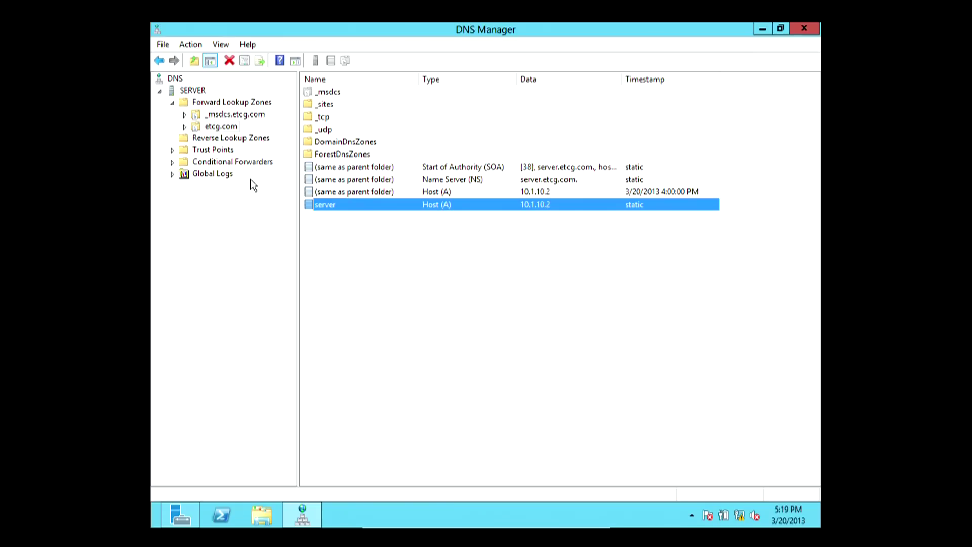
Add a host record named printer with IP address 10.1.10.50 to the etcg.com forward lookup zone
{"action": "left_click", "coordinate": [229, 128]}
{"action": "right_click", "coordinate": [228, 133]}
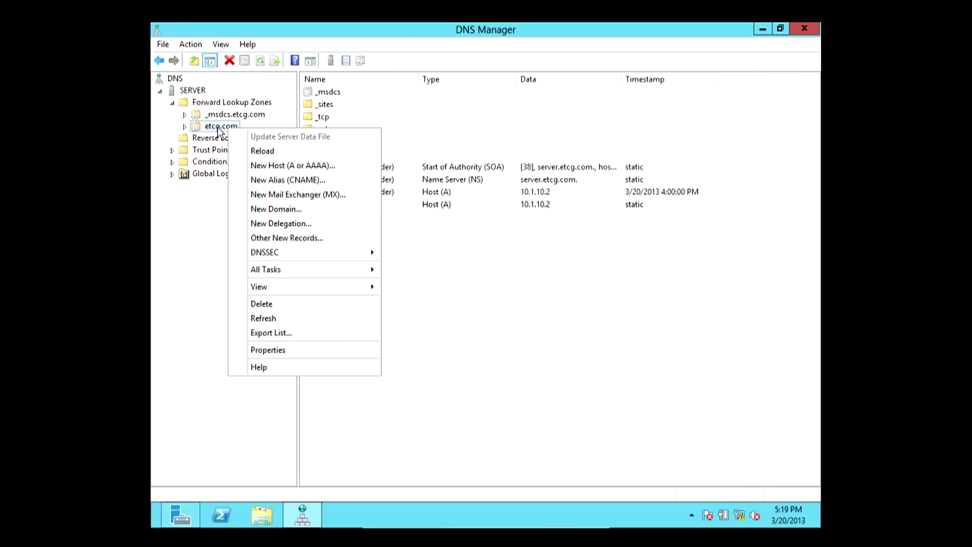
{"action": "left_click", "coordinate": [219, 131]}
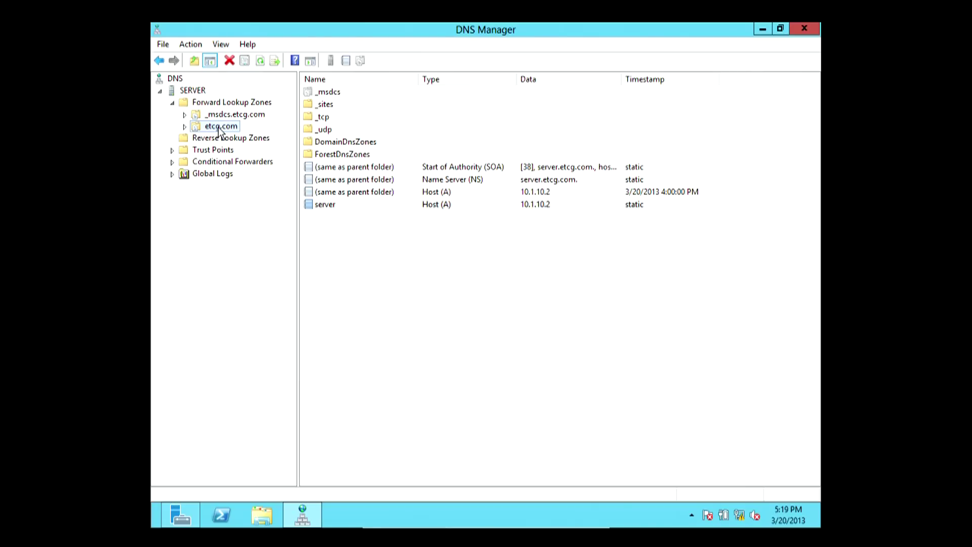
{"action": "right_click", "coordinate": [219, 130]}
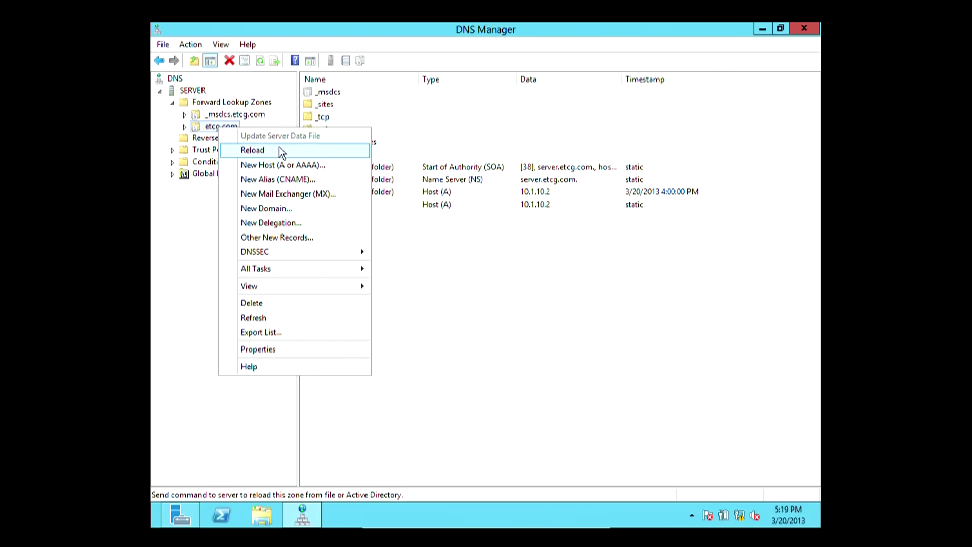
{"action": "left_click", "coordinate": [307, 167]}
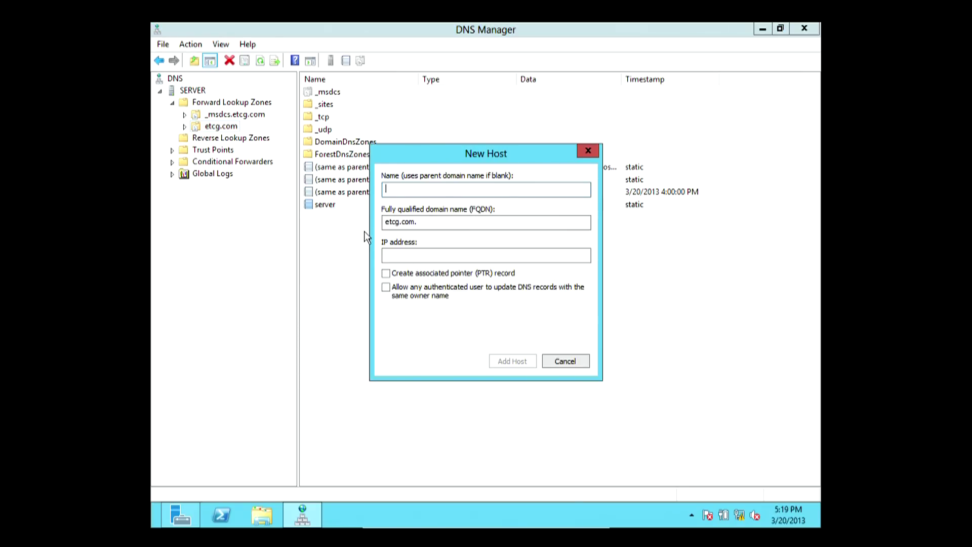
{"action": "type", "text": "printer"}
{"action": "left_click", "coordinate": [399, 255]}
{"action": "type", "text": "1"}
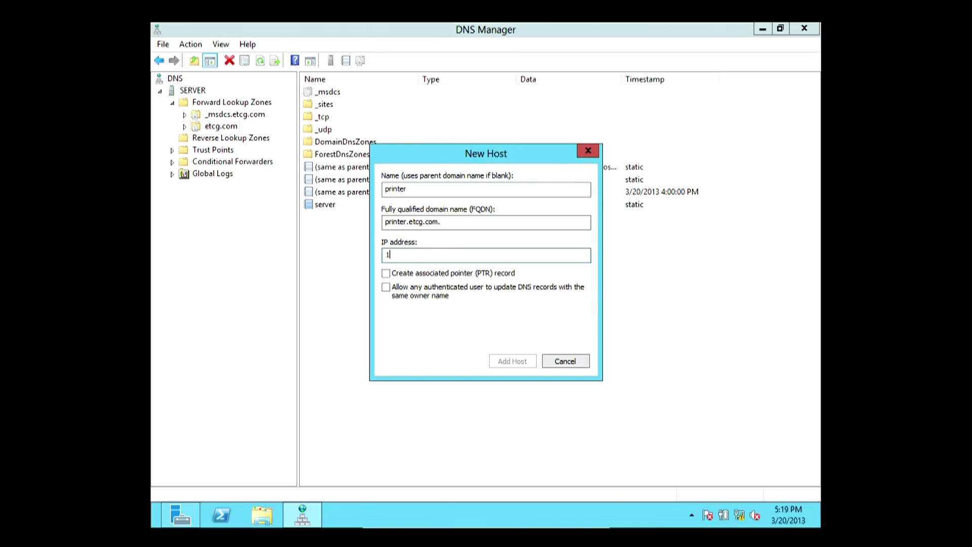
{"action": "type", "text": "0.1.10.50"}
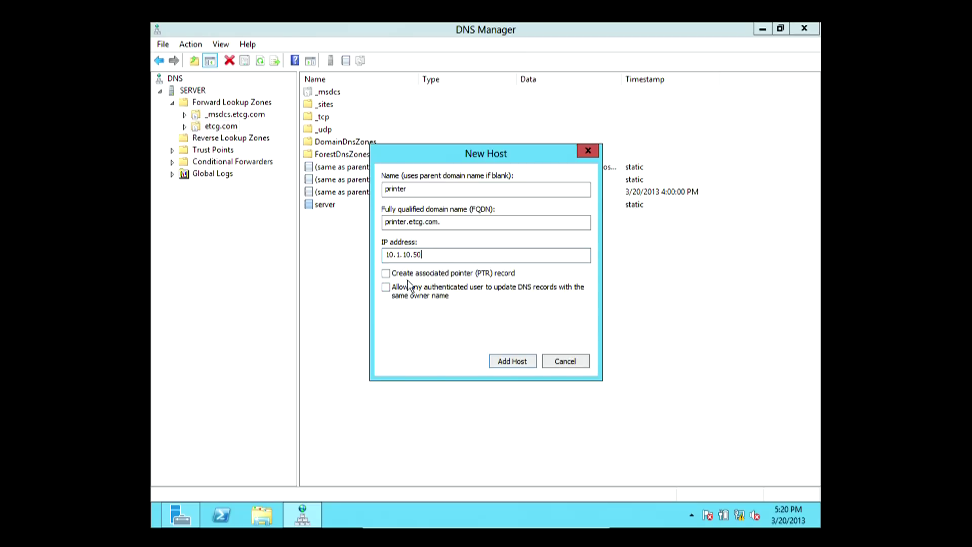
{"action": "left_click", "coordinate": [505, 355]}
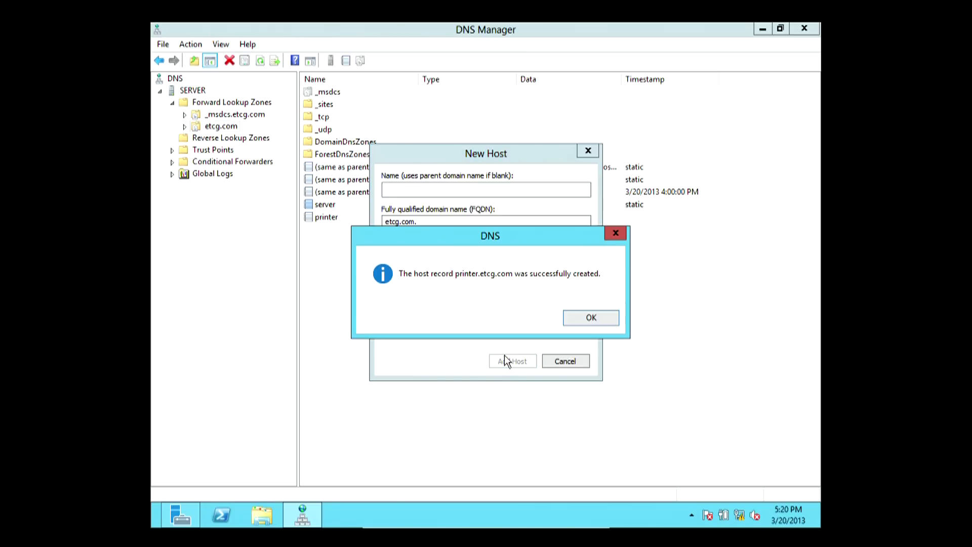
{"action": "left_click", "coordinate": [575, 322]}
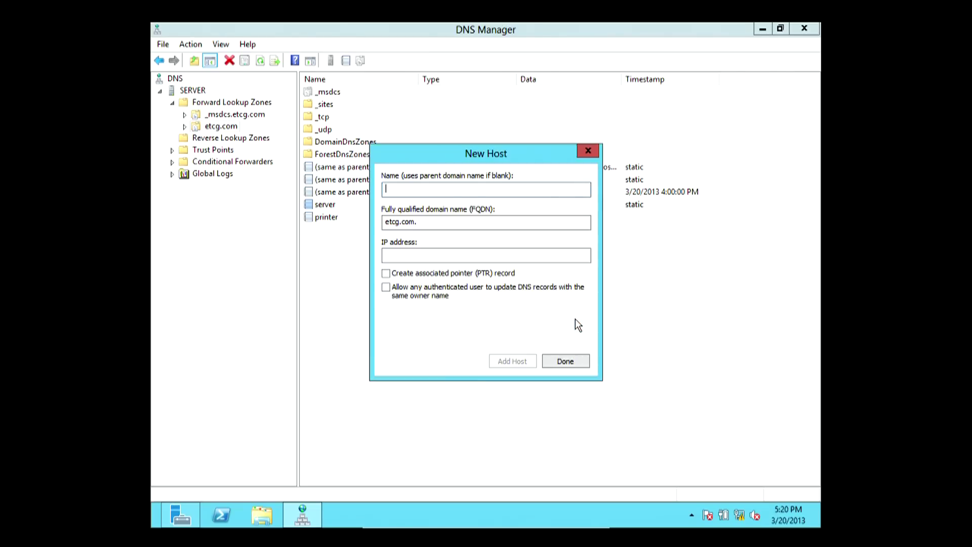
{"action": "left_click", "coordinate": [563, 361]}
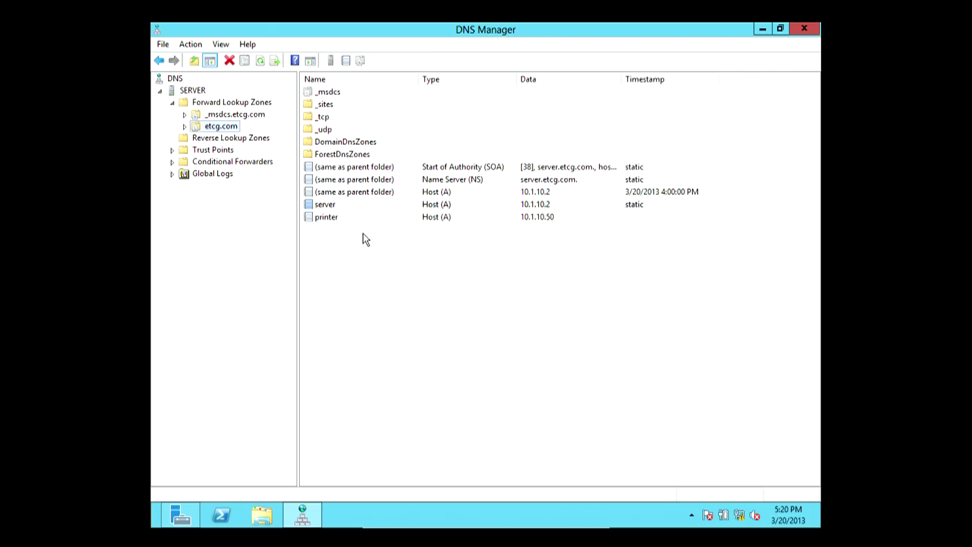
Test the printer record's name resolution by running "ping printer" in a Command Prompt, and minimize that window after comparing it with the zone records
{"action": "left_click", "coordinate": [338, 218]}
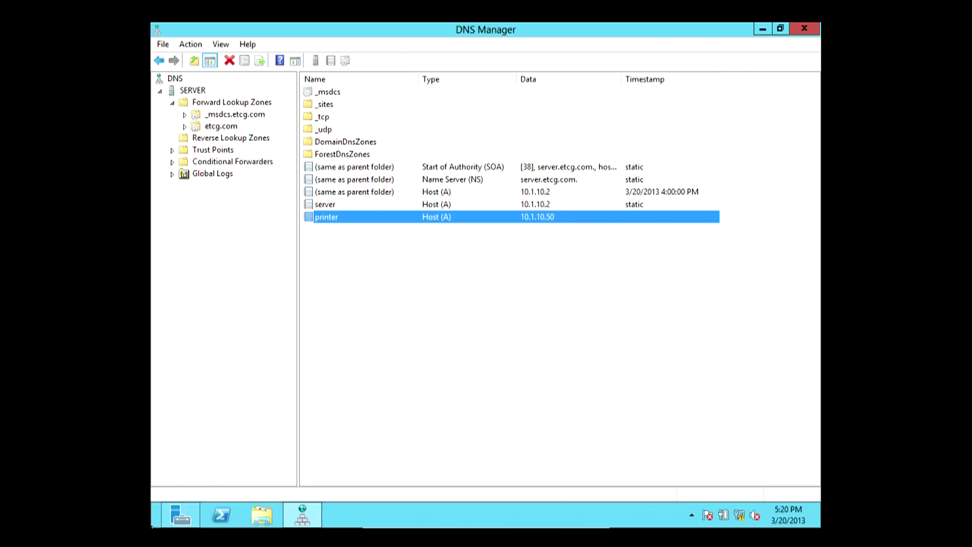
{"action": "mouse_move", "coordinate": [151, 525]}
{"action": "right_click", "coordinate": [155, 525]}
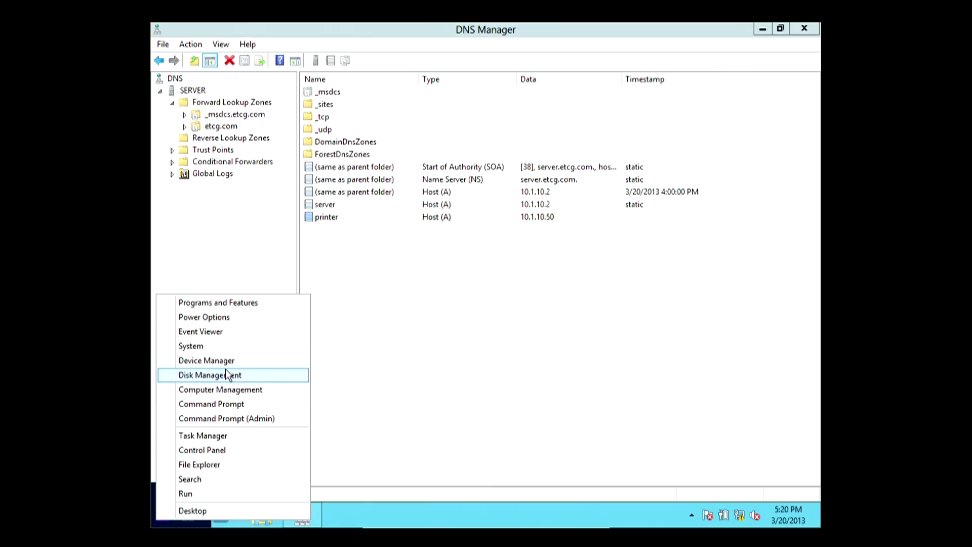
{"action": "left_click", "coordinate": [225, 403]}
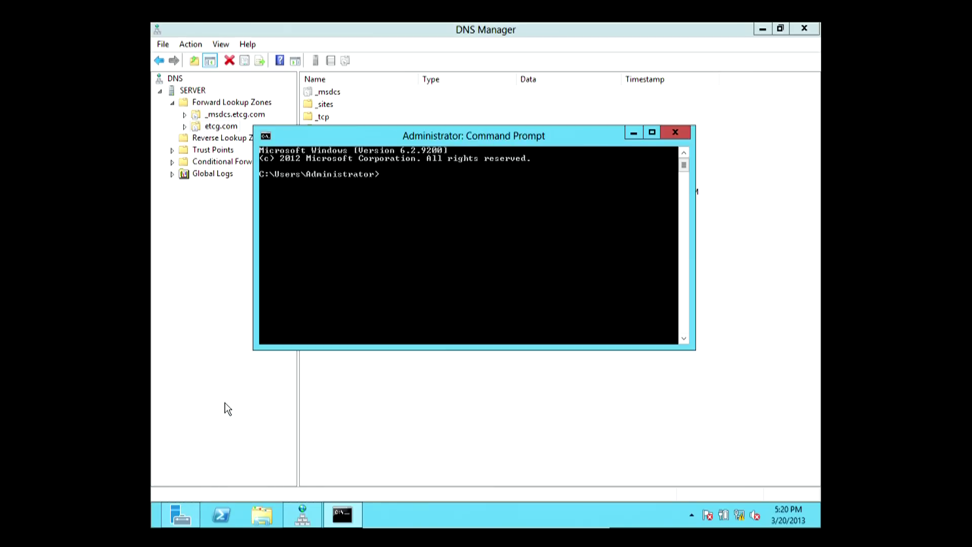
{"action": "type", "text": "ping printer"}
{"action": "key", "text": "Return"}
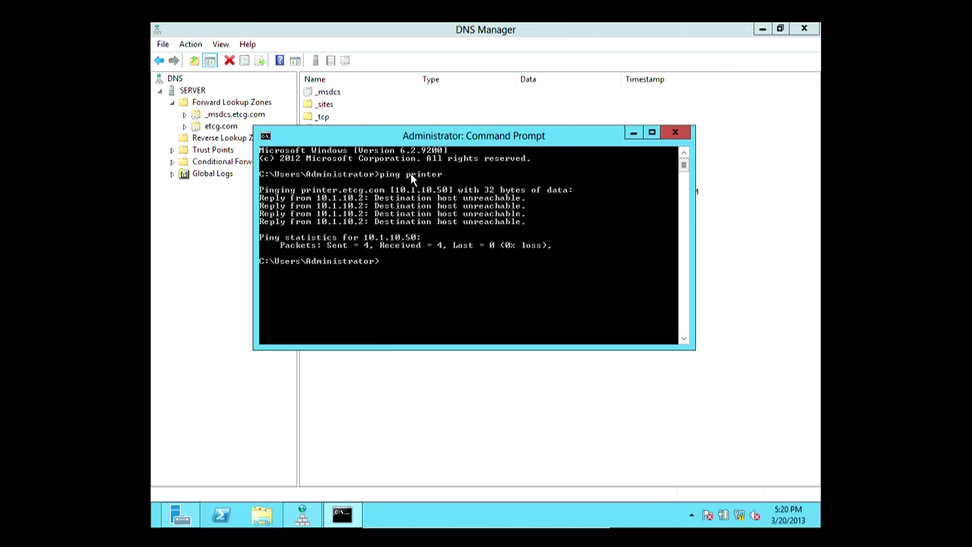
{"action": "left_click_drag", "start_coordinate": [458, 138], "coordinate": [452, 268]}
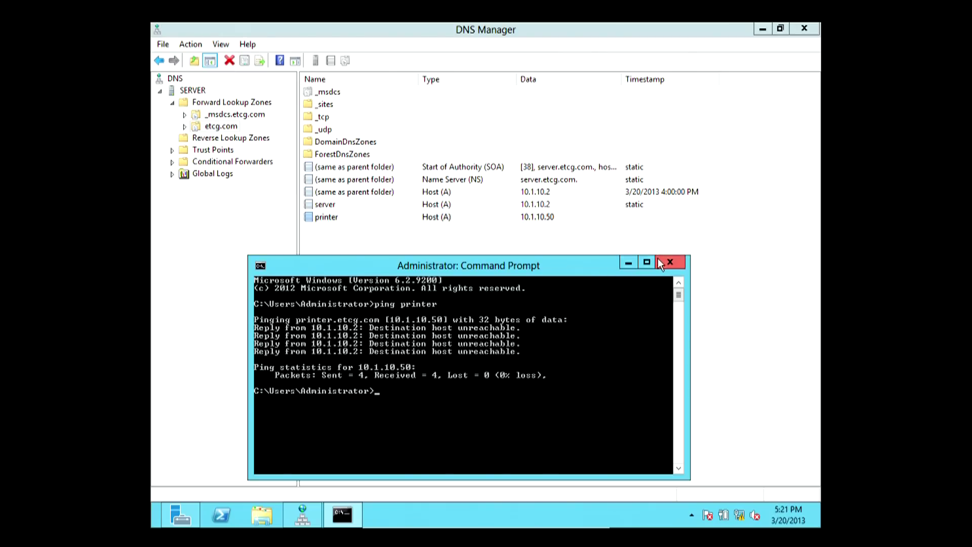
{"action": "left_click", "coordinate": [630, 264]}
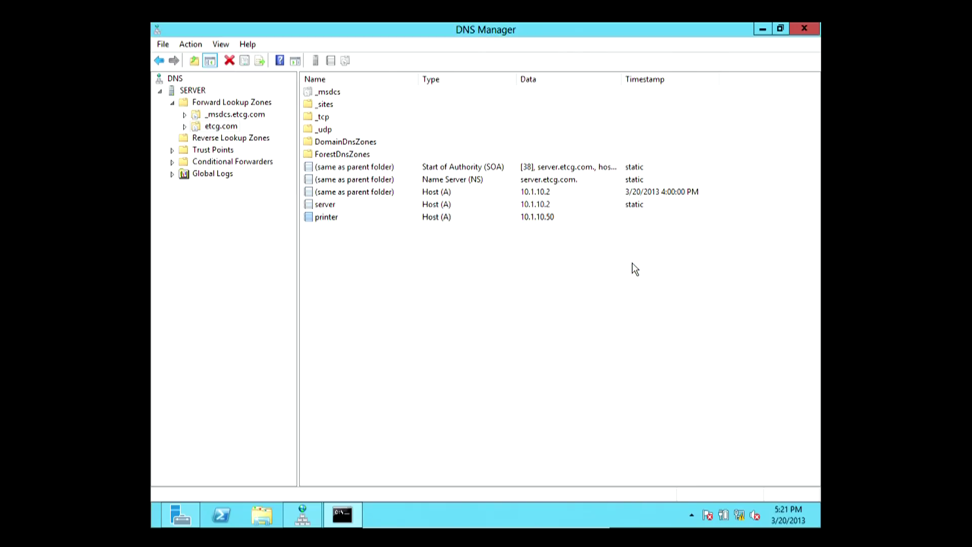